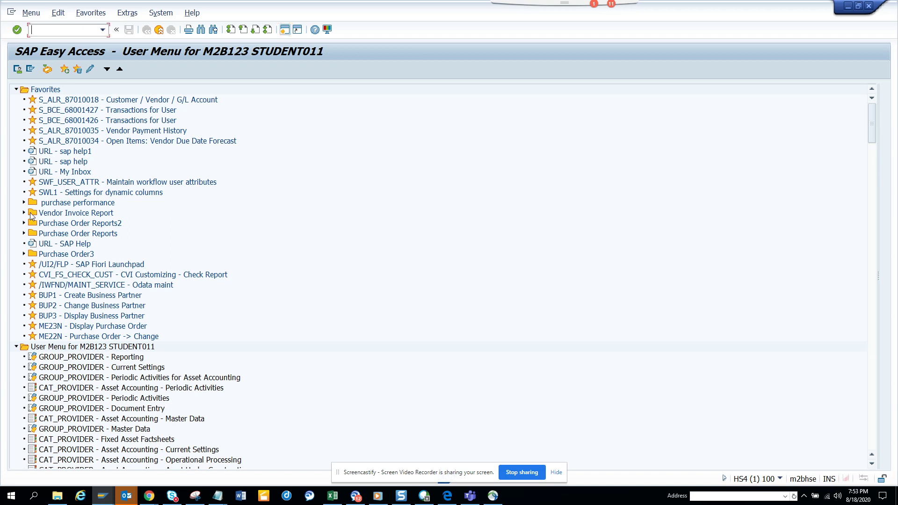
Expand the Purchase Order Reports and Purchase Order Reports2 favourites folders, leaving purchase performance collapsed
left_click(25, 235)
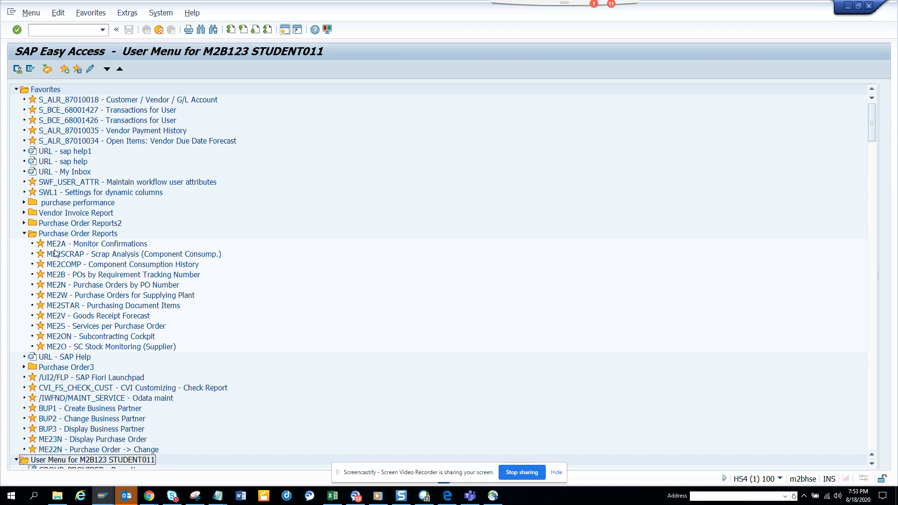
left_click(25, 223)
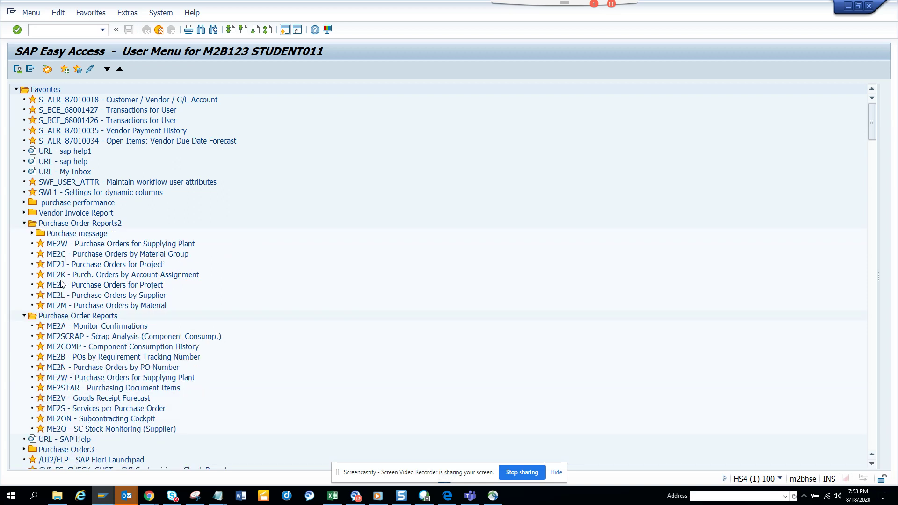
left_click(24, 203)
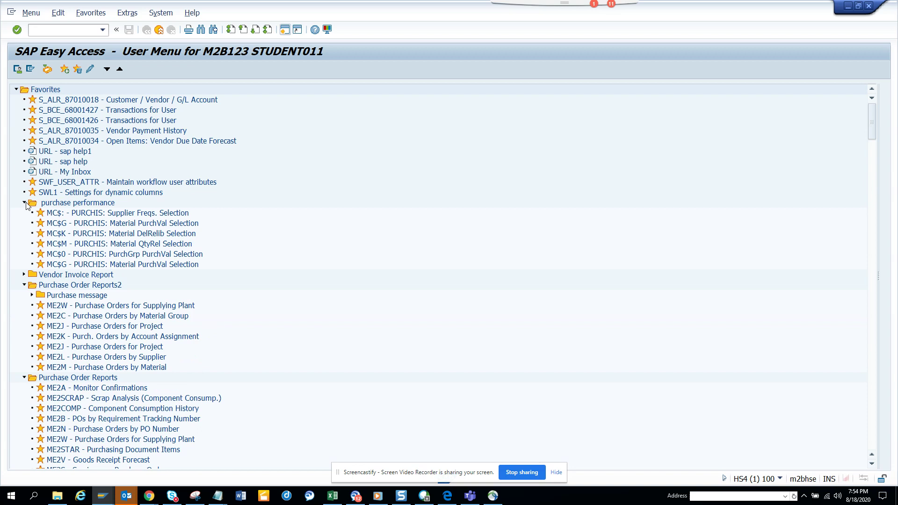
left_click(25, 203)
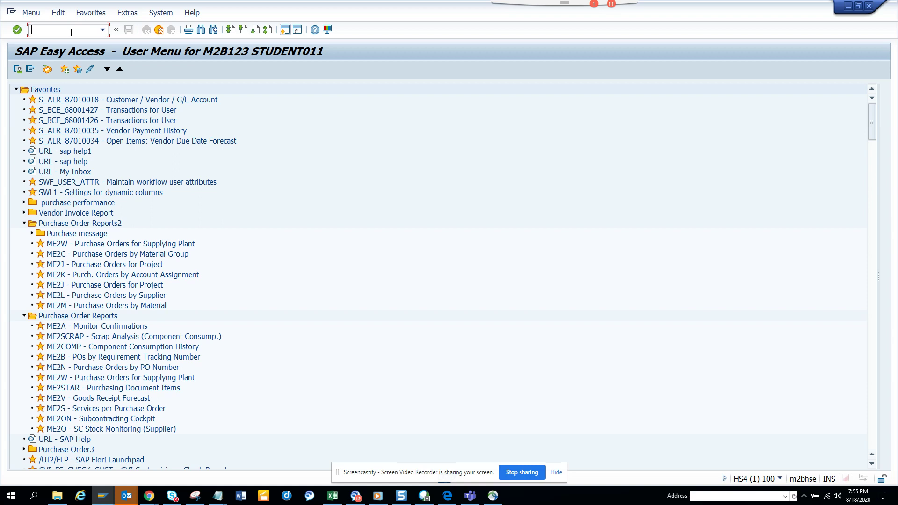
type("/")
type("nse")
type("18")
Display BAdI ME_CHANGE_OUTTAB_CUS by name in the BAdI Builder (SE18)
key("Return")
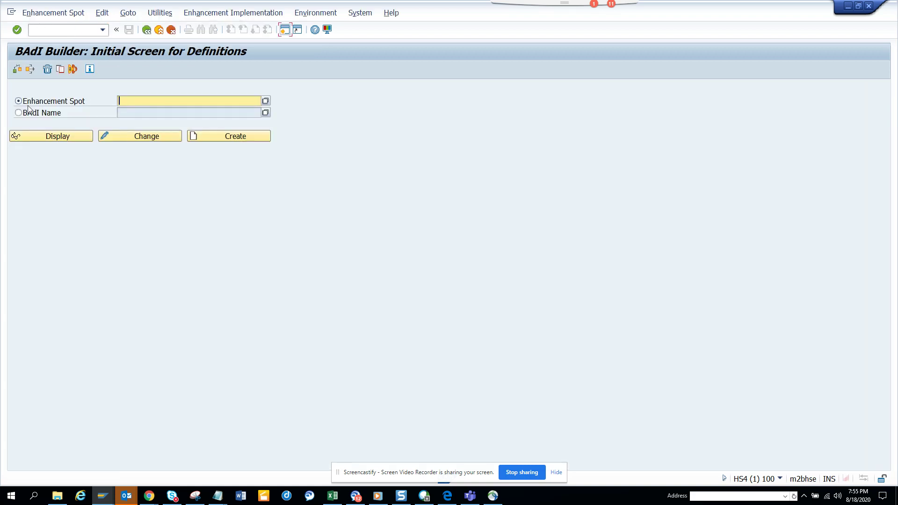
left_click(28, 113)
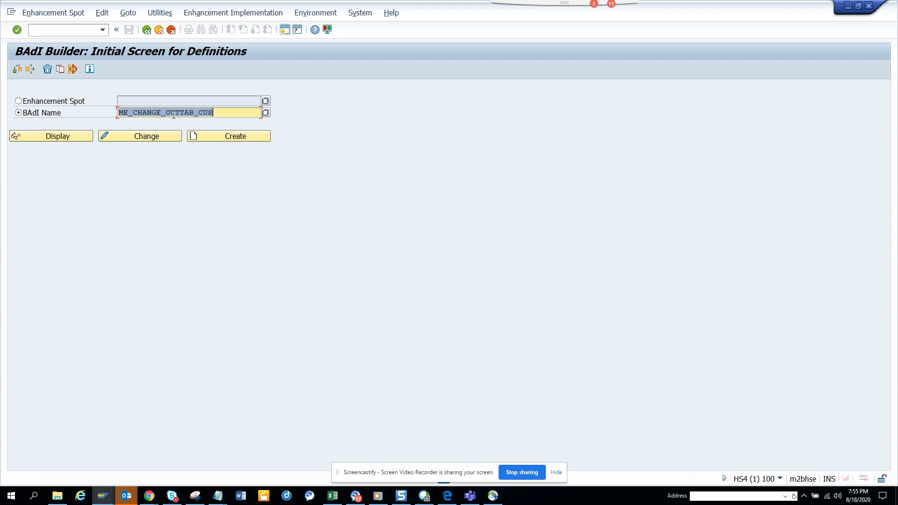
left_click(86, 140)
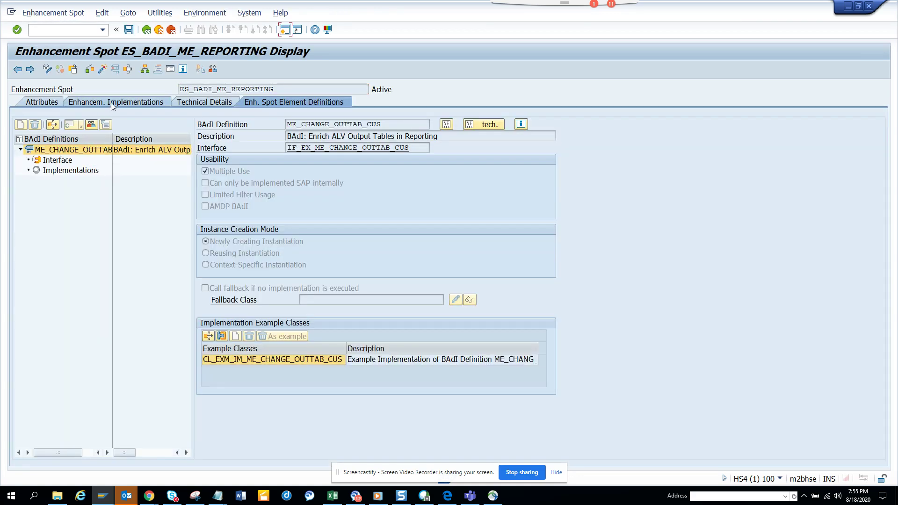
Show the FILL_OUTTAB method source of implementation ZST11_PO_LIST, then start a new SAP session
left_click(111, 103)
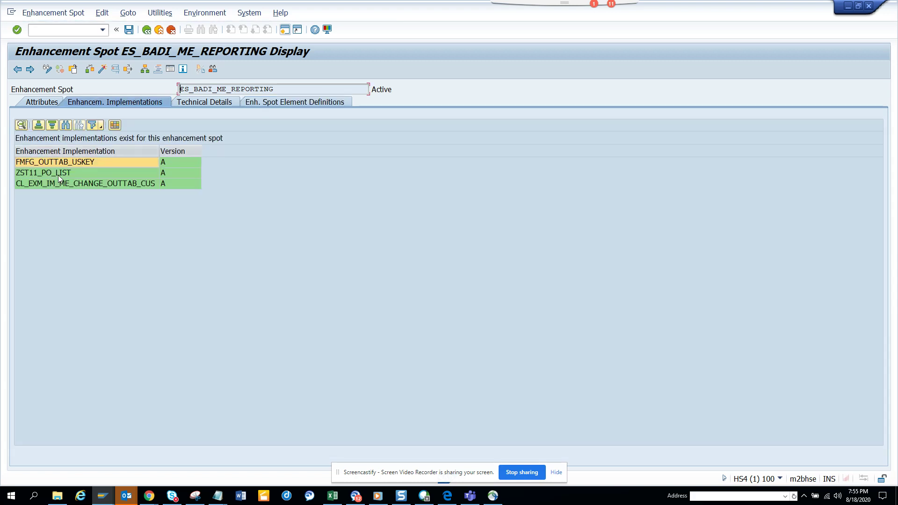
double_click(58, 175)
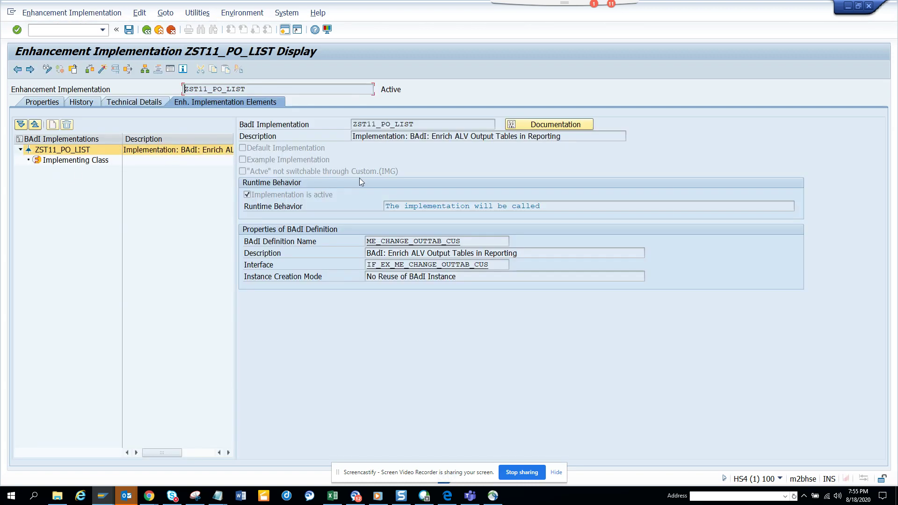
double_click(44, 162)
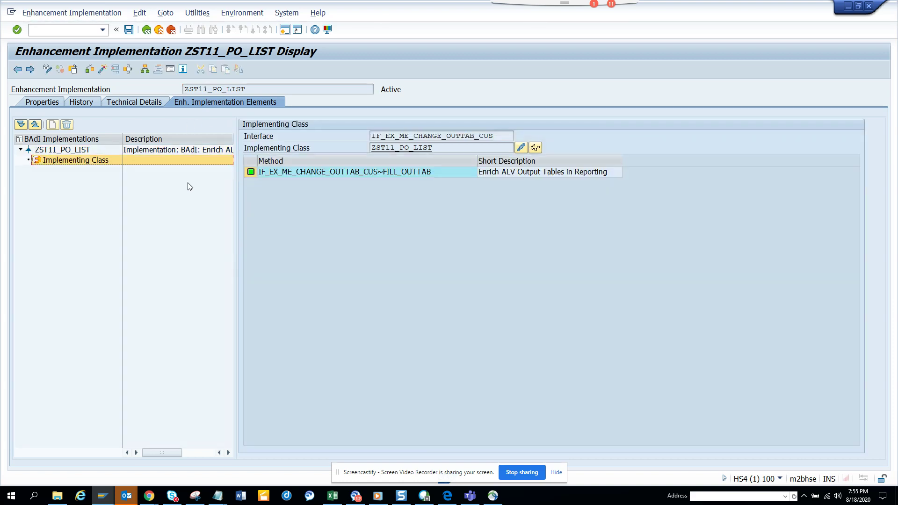
double_click(340, 175)
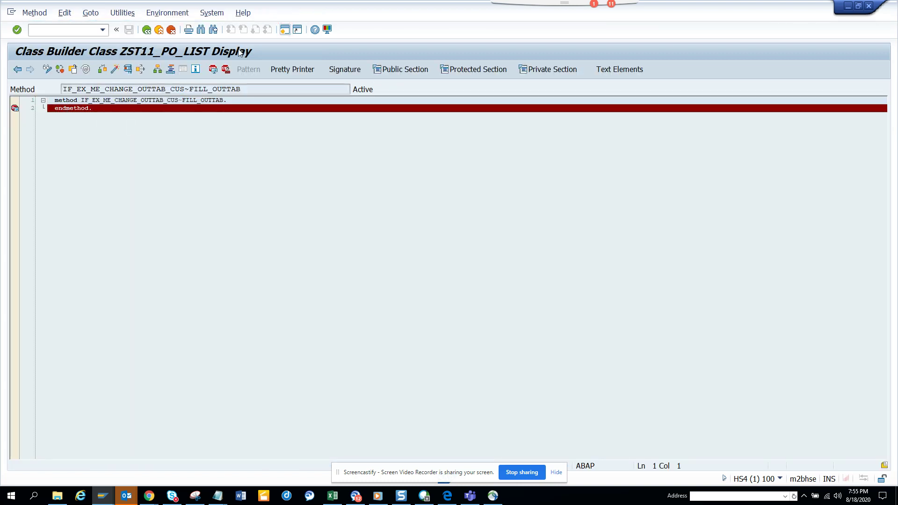
left_click(286, 34)
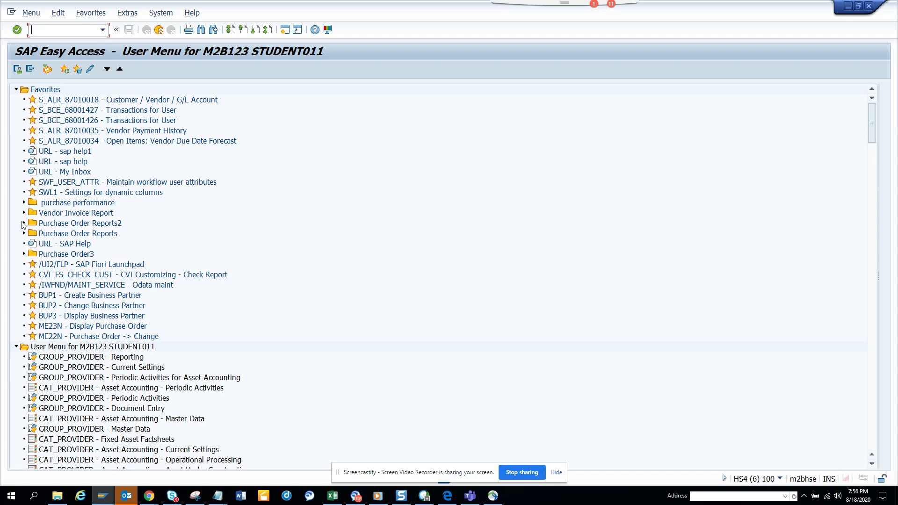
Run the ME2W report with empty selection criteria so it stops at the FILL_OUTTAB breakpoint
left_click(23, 224)
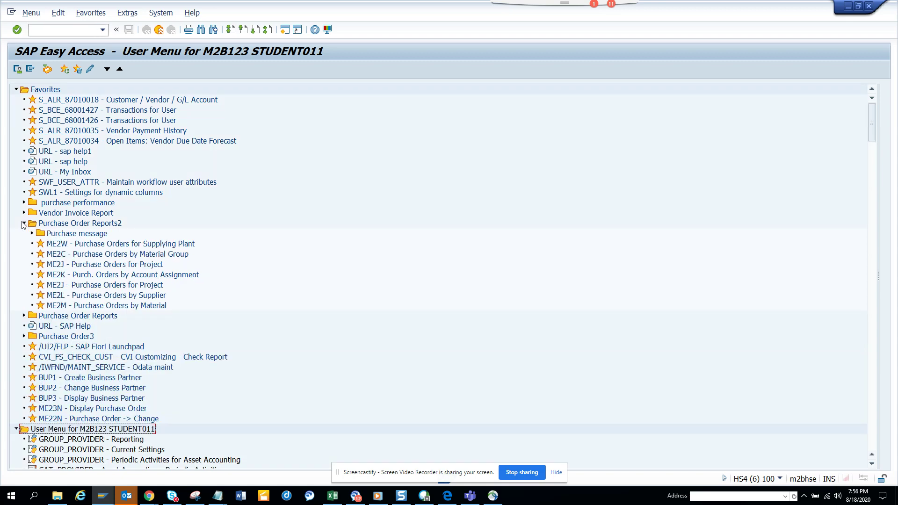
double_click(86, 244)
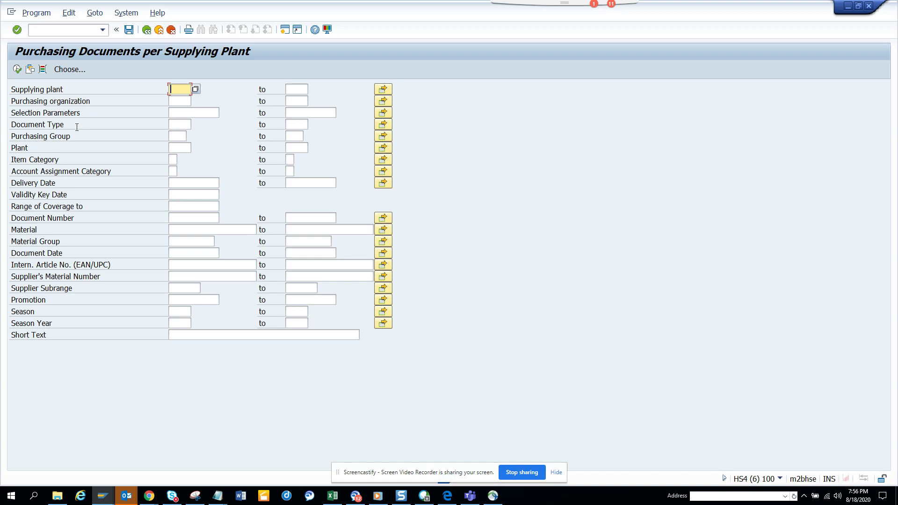
left_click(17, 69)
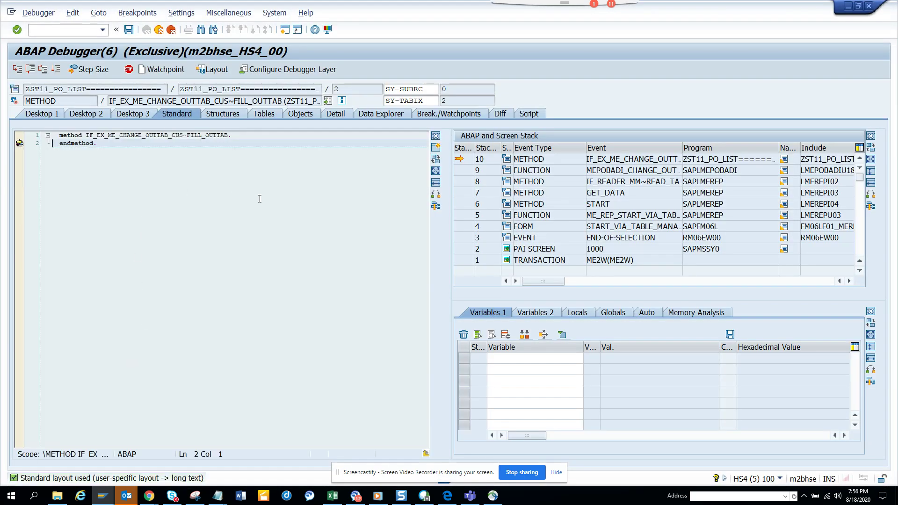
Inspect the CH_OUTTAB table contents in the debugger locals, then continue execution
left_click(584, 314)
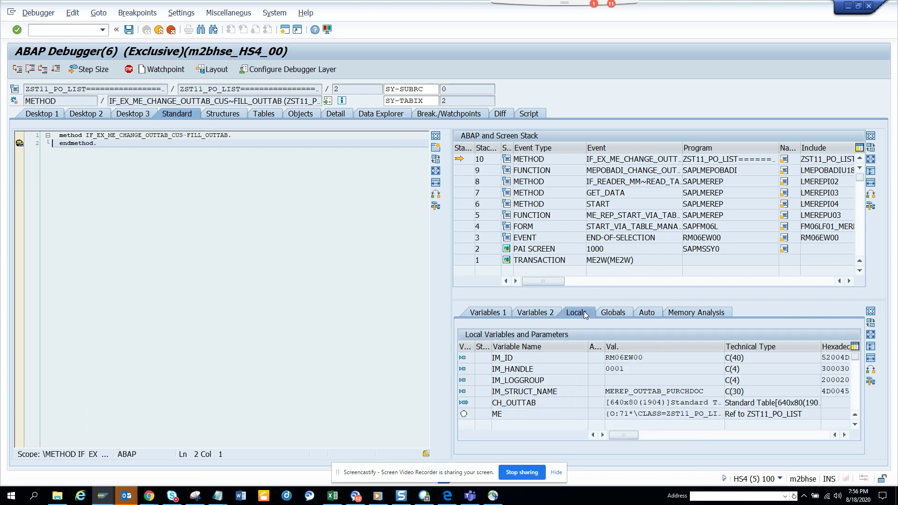
double_click(512, 403)
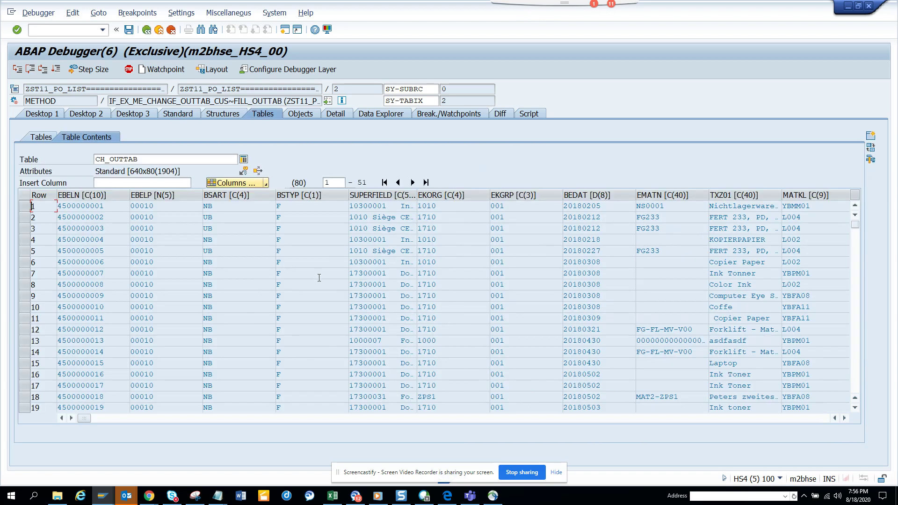
left_click(46, 115)
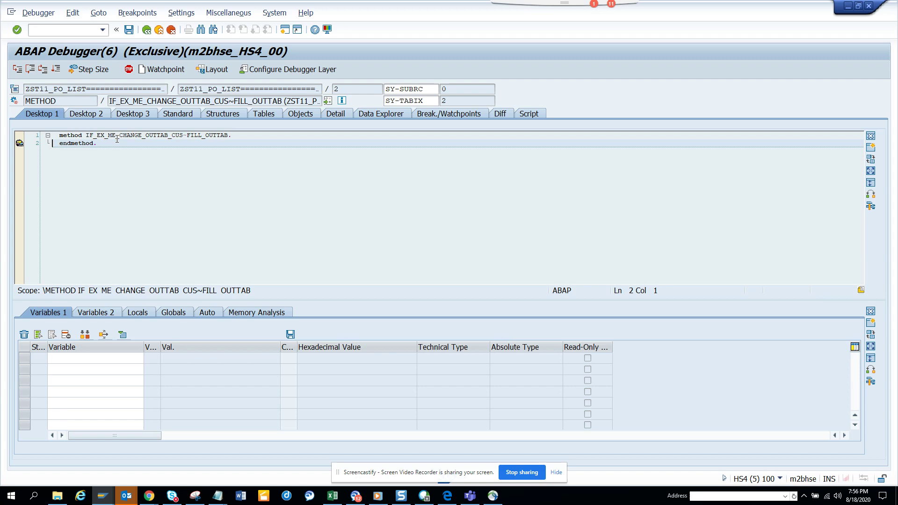
left_click(55, 69)
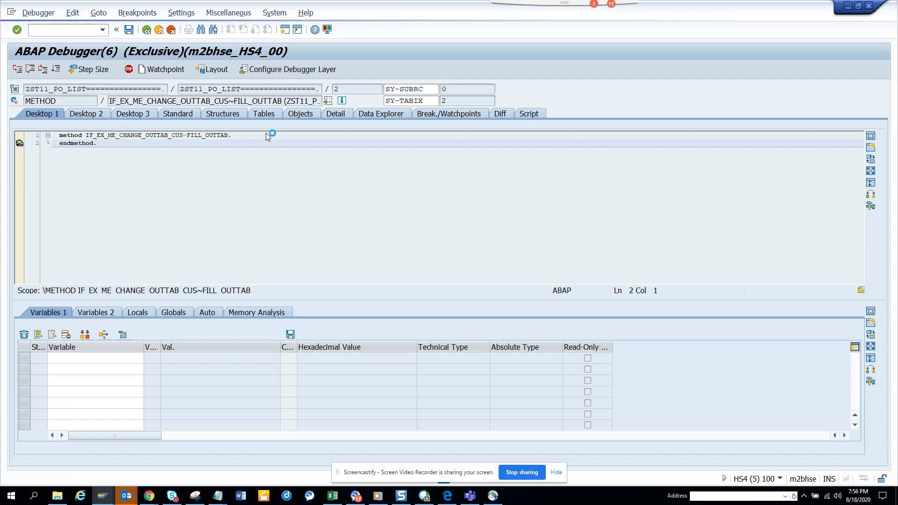
Return to the user menu and run the ME2C report with empty selection criteria
left_click(145, 30)
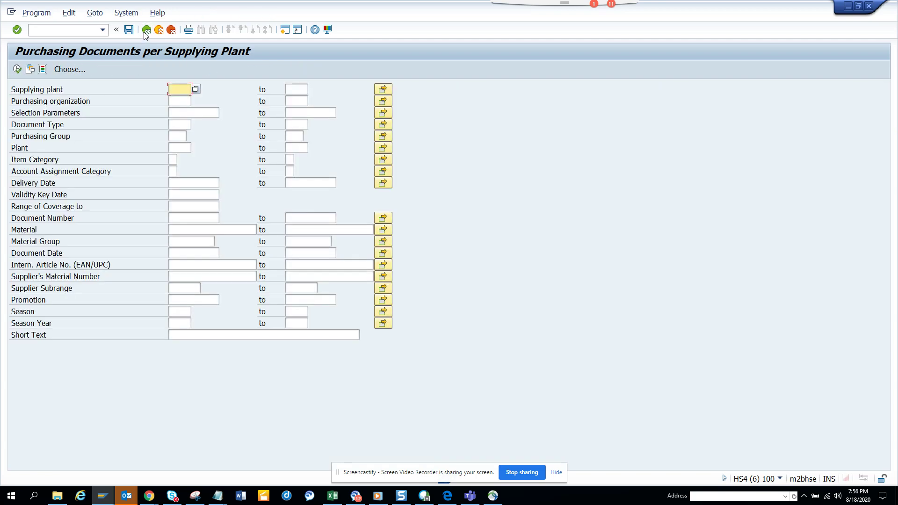
left_click(145, 30)
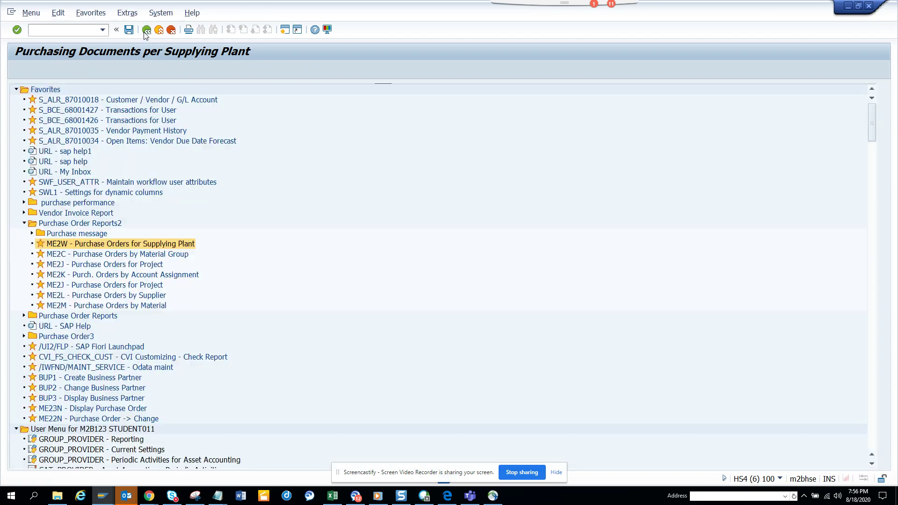
double_click(93, 256)
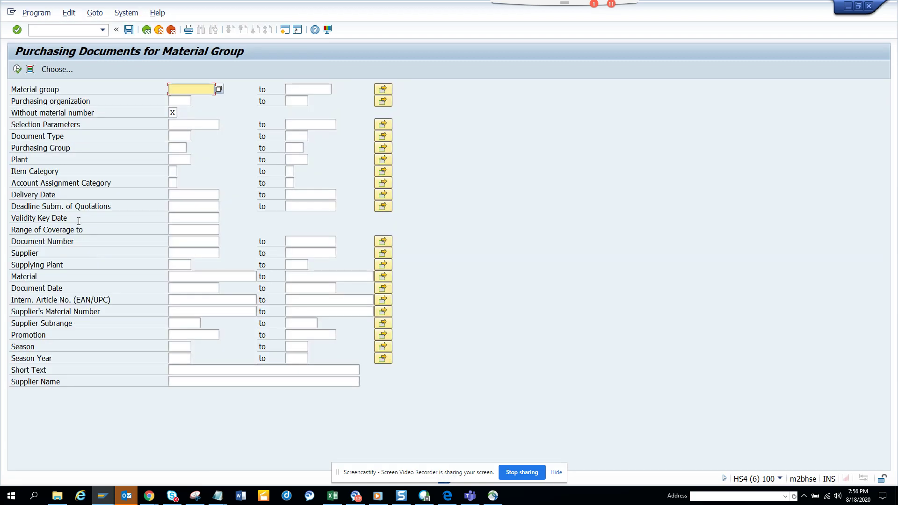
left_click(20, 71)
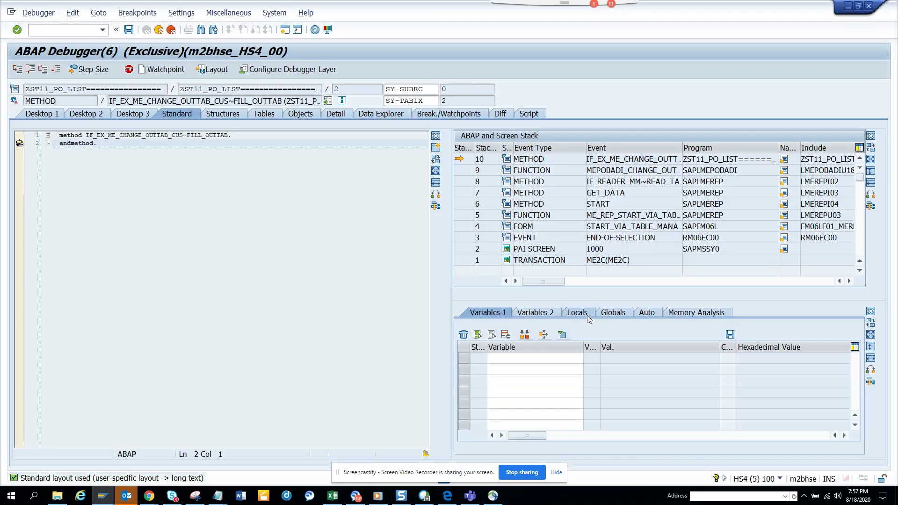
Inspect the CH_OUTTAB rows at the breakpoint, resume the report, and back out to the user menu
left_click(579, 314)
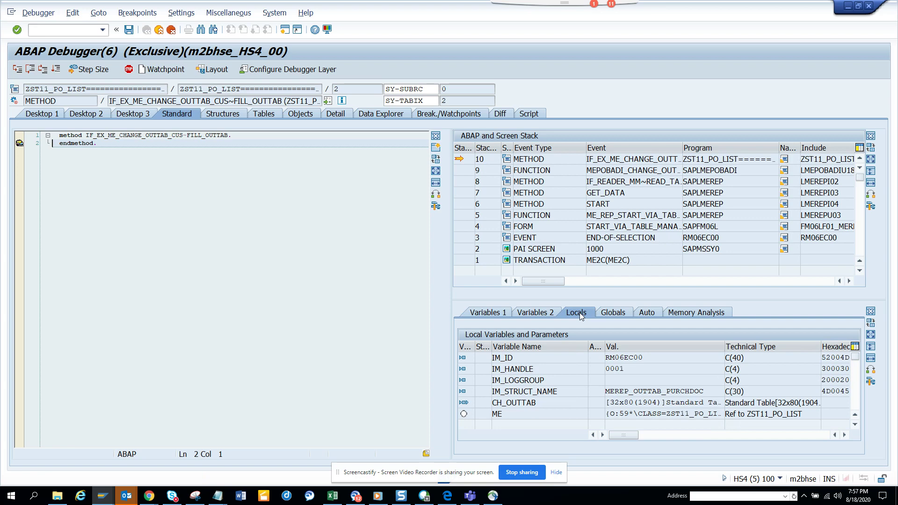
double_click(517, 405)
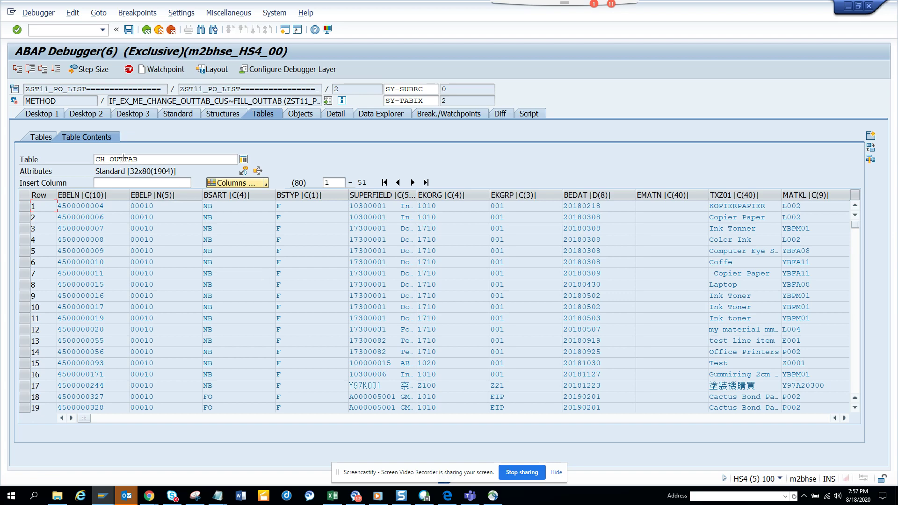
left_click(147, 30)
left_click(58, 69)
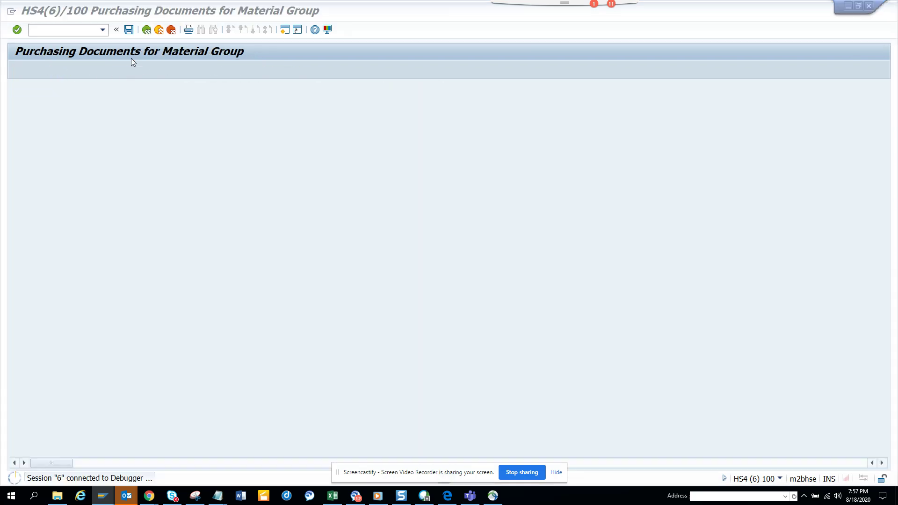
left_click(146, 31)
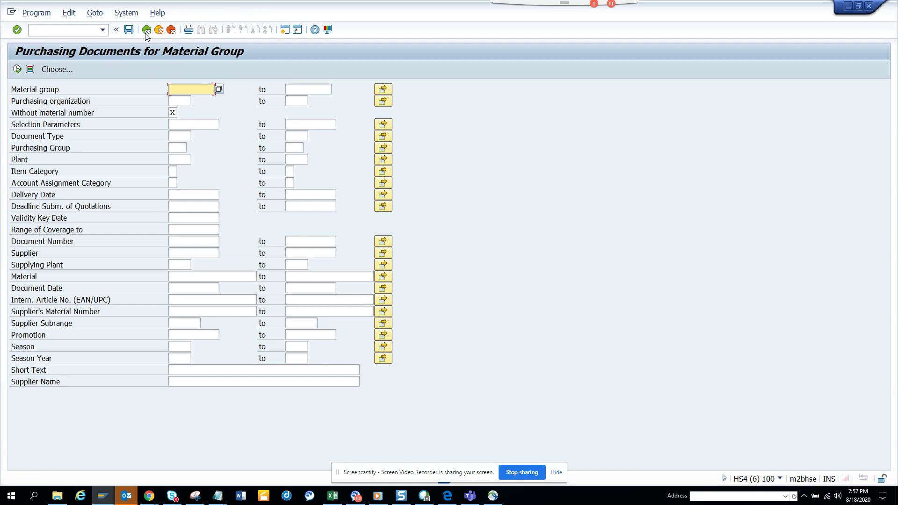
left_click(146, 30)
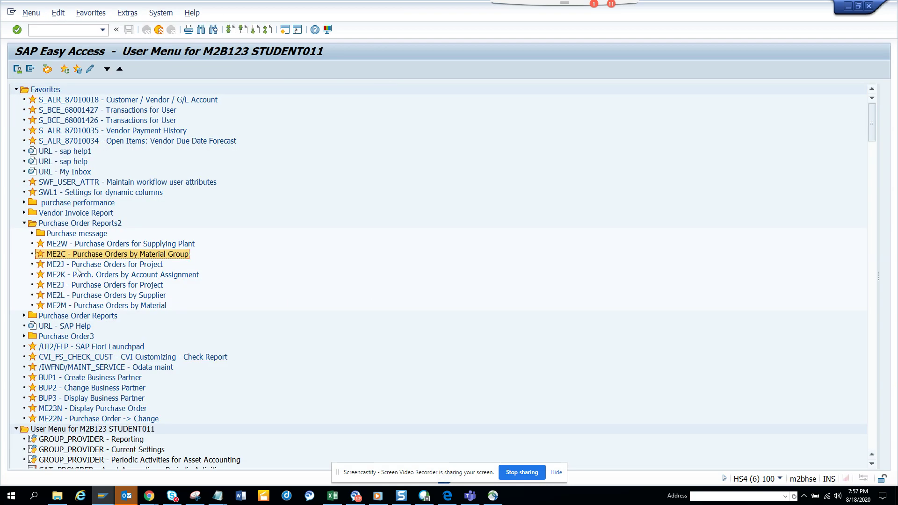
double_click(88, 266)
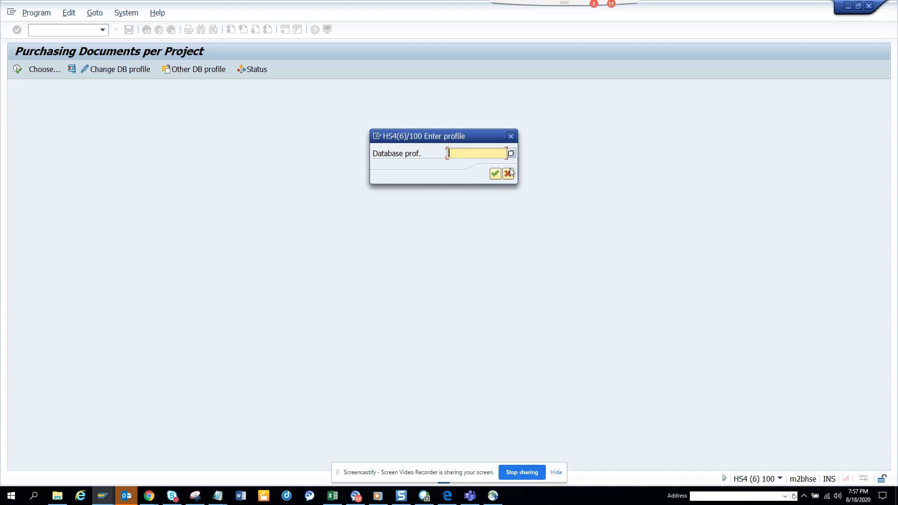
left_click(511, 154)
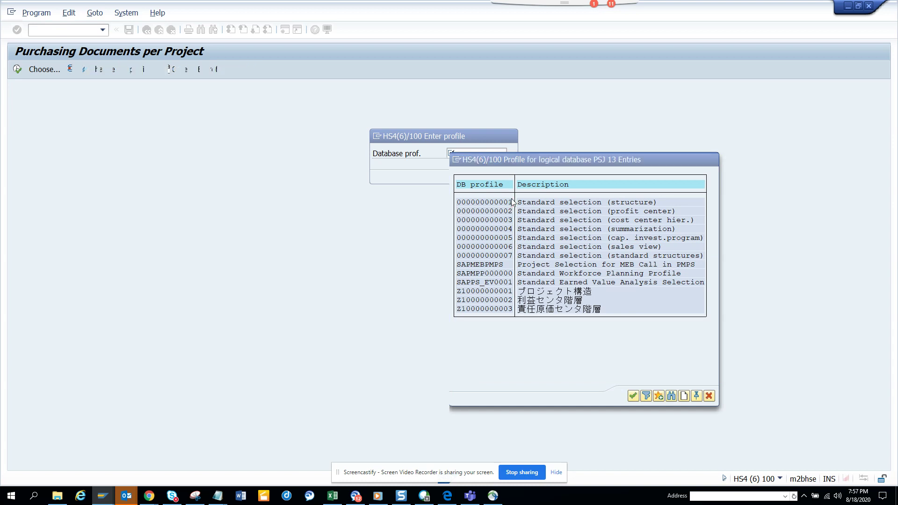
double_click(512, 202)
left_click(495, 174)
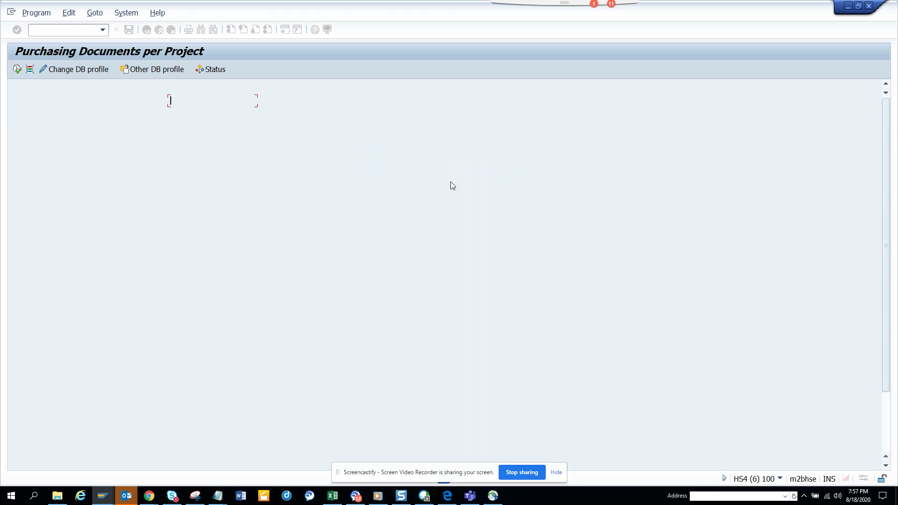
left_click(18, 70)
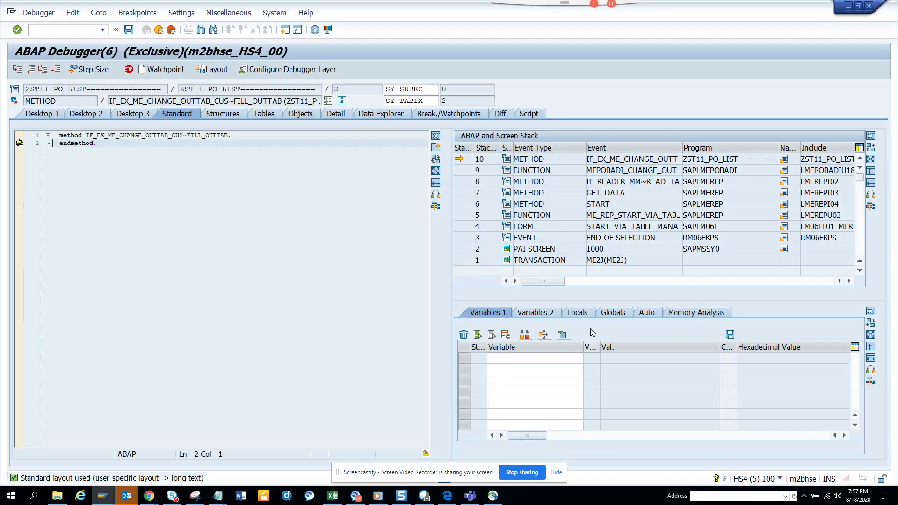
Check that CH_OUTTAB is empty in the debugger locals, then resume the report
left_click(589, 313)
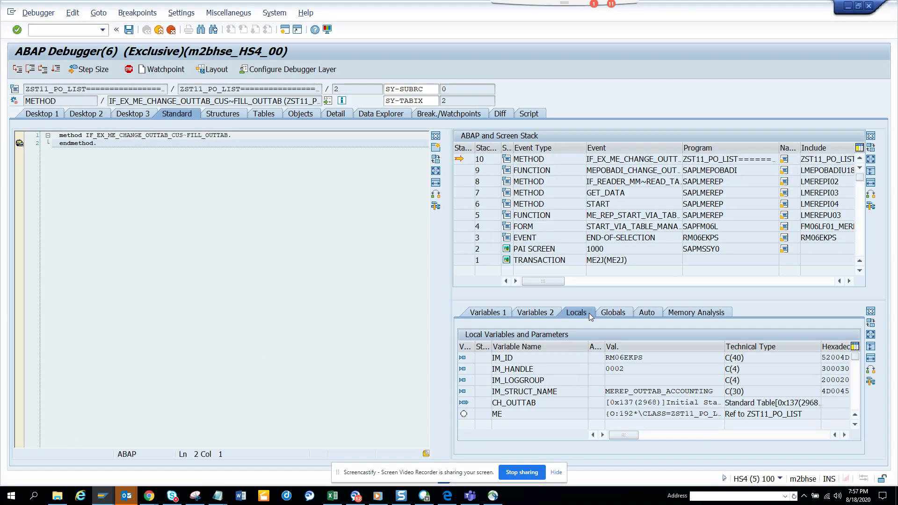
double_click(522, 404)
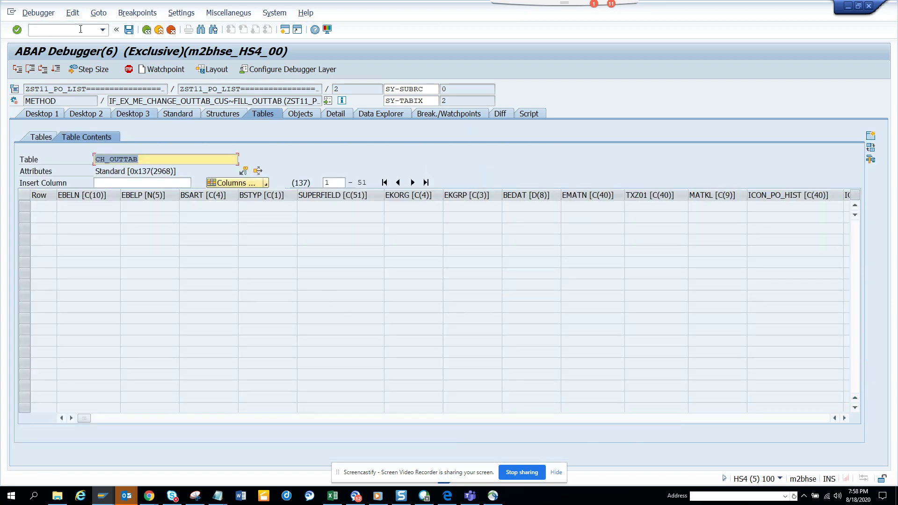
left_click(56, 69)
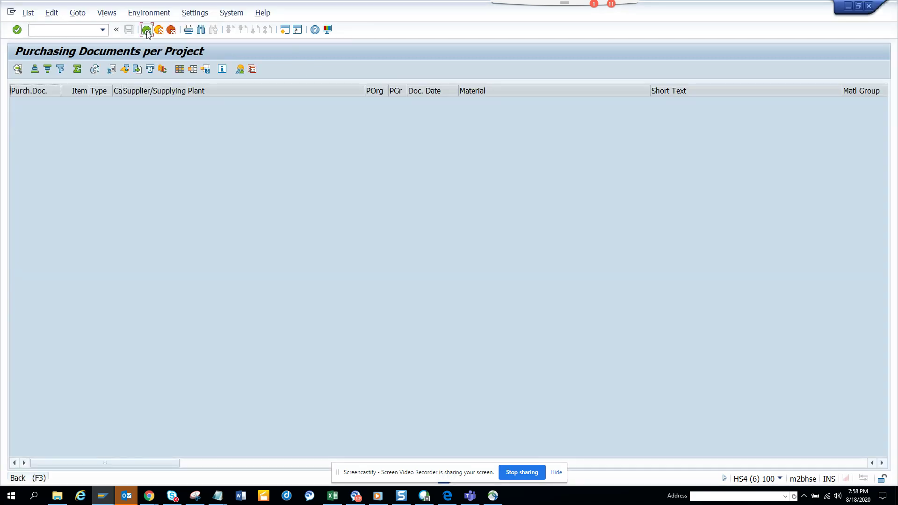
Return to the user menu and run ME2K, dismissing the missing account assignment error
left_click(147, 31)
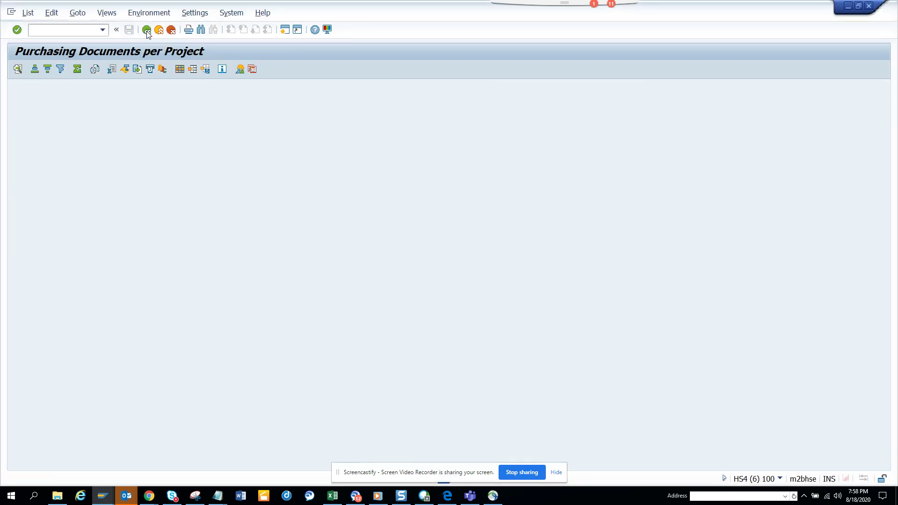
left_click(146, 30)
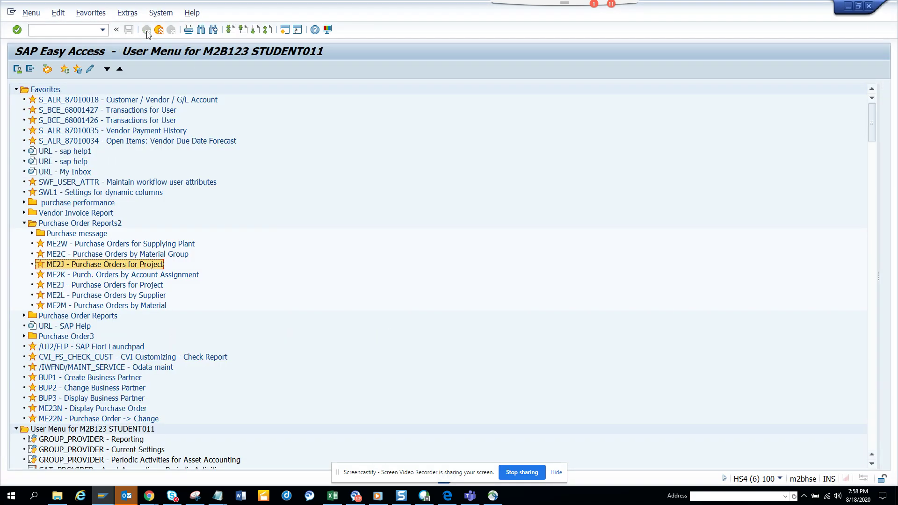
double_click(119, 275)
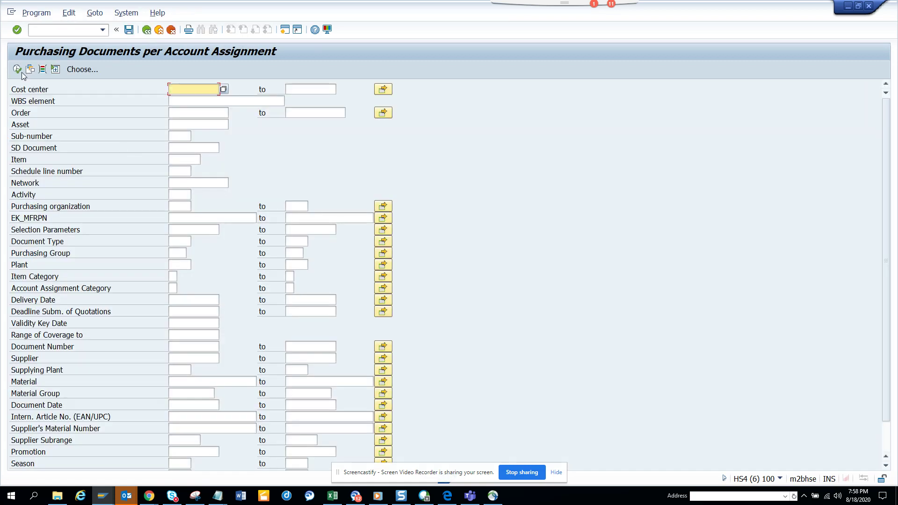
left_click(22, 72)
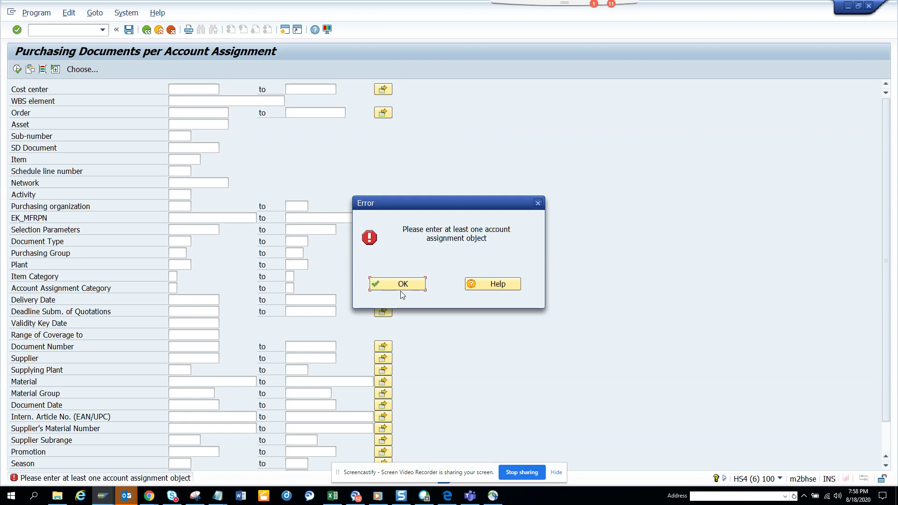
left_click(404, 285)
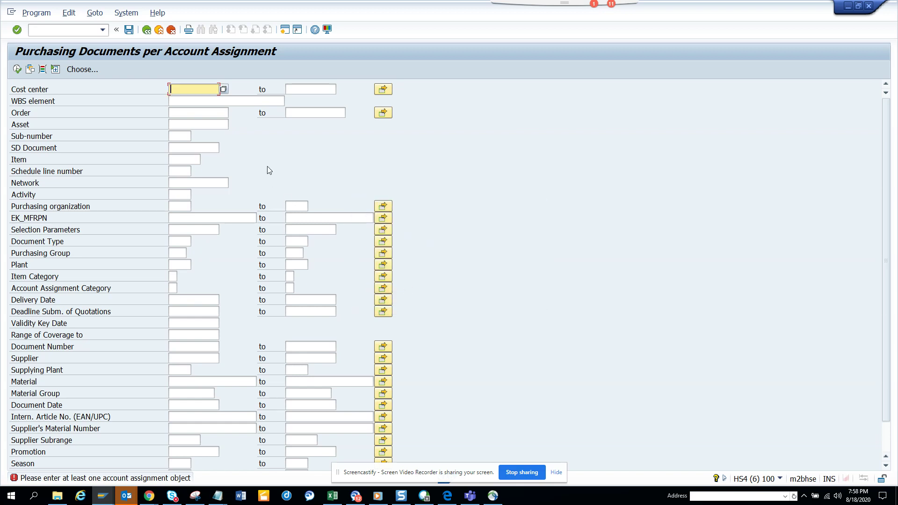
Pick cost center 100105 via the search help, find no suitable documents, and go back to the menu
left_click(180, 88)
left_click(227, 88)
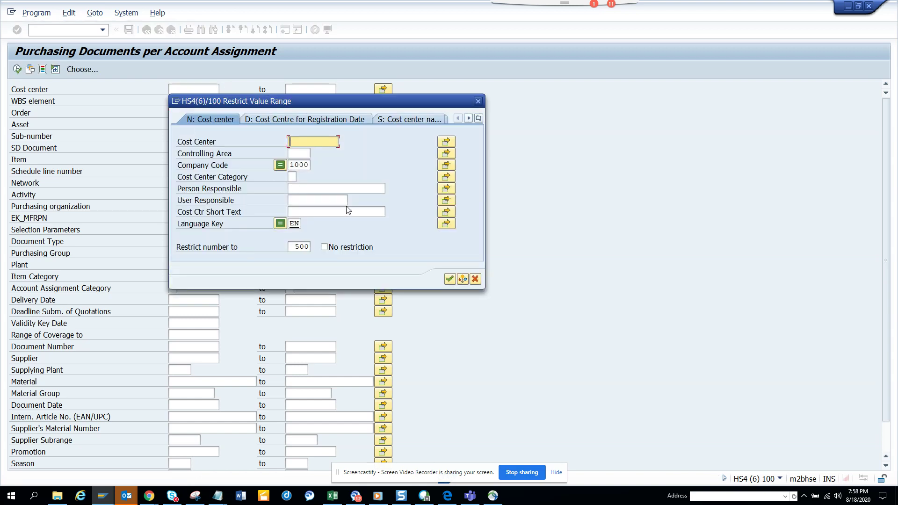
key("Return")
double_click(313, 156)
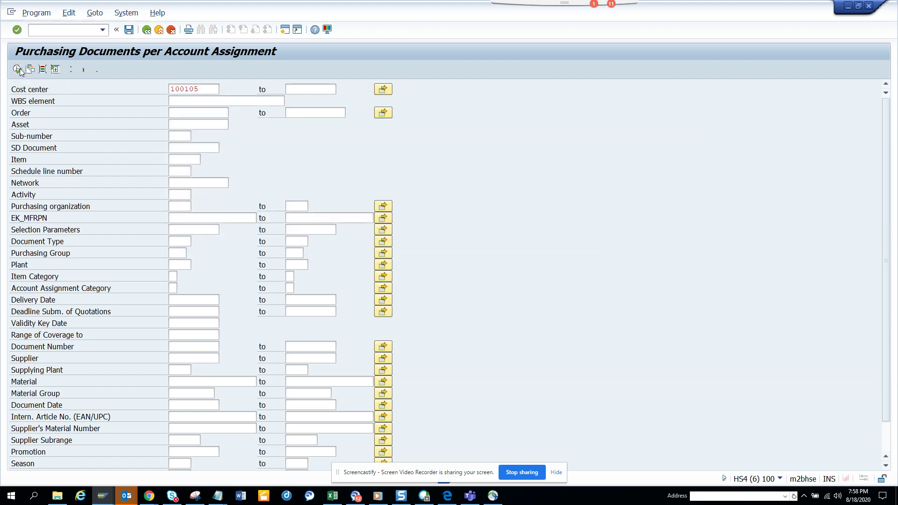
left_click(146, 32)
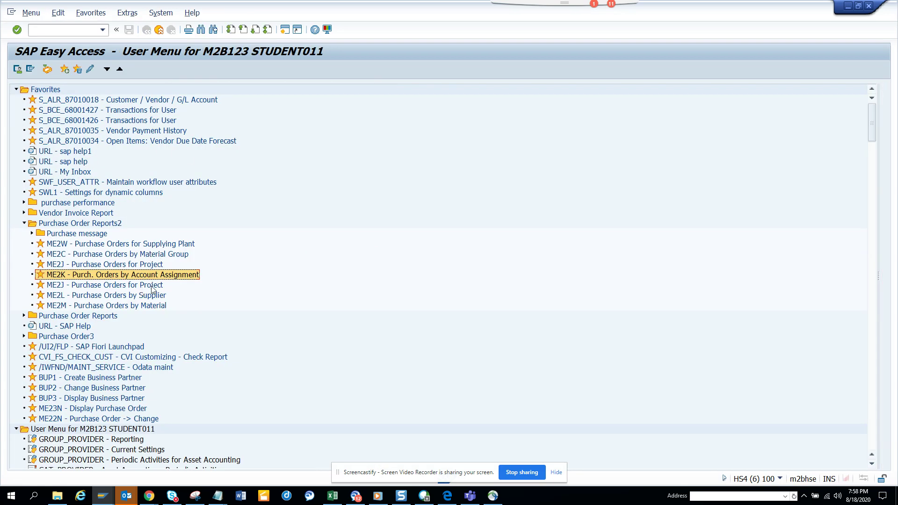
Run the ME2L supplier report, view CH_OUTTAB's 51 rows at the breakpoint, and resume
double_click(140, 296)
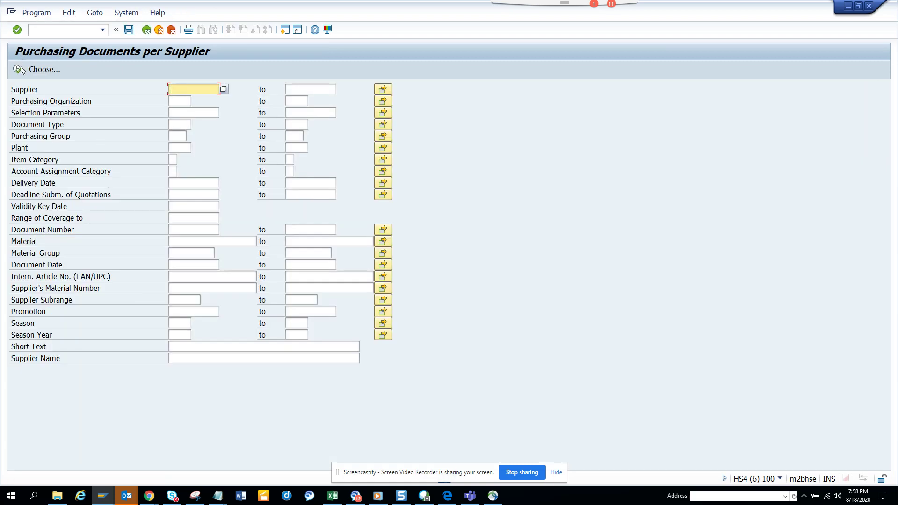
left_click(21, 69)
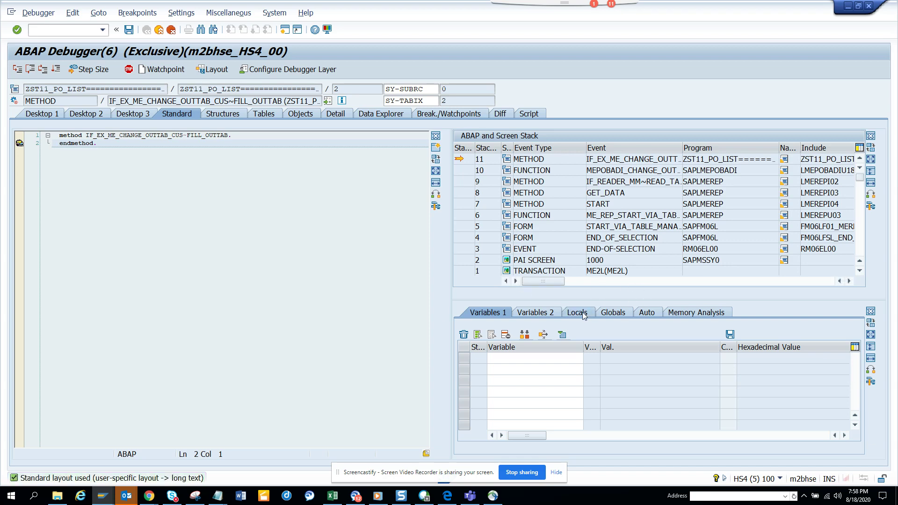
left_click(583, 316)
double_click(514, 403)
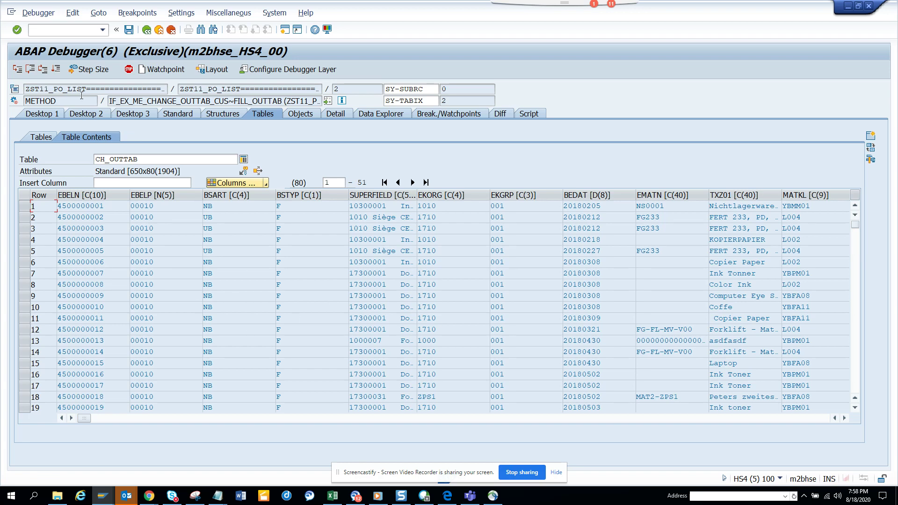
left_click(148, 30)
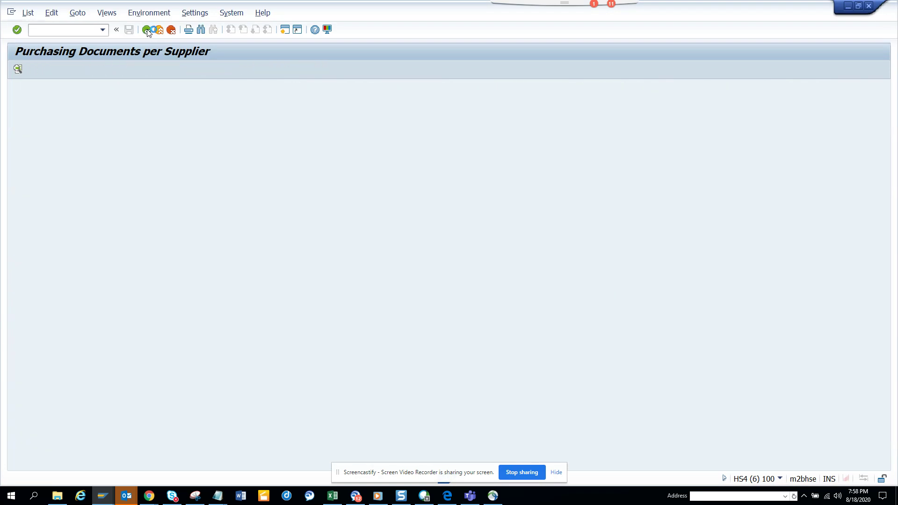
Run the ME2M Purchase Orders by Material report, then expand the Purchase Order Reports folder
left_click(149, 30)
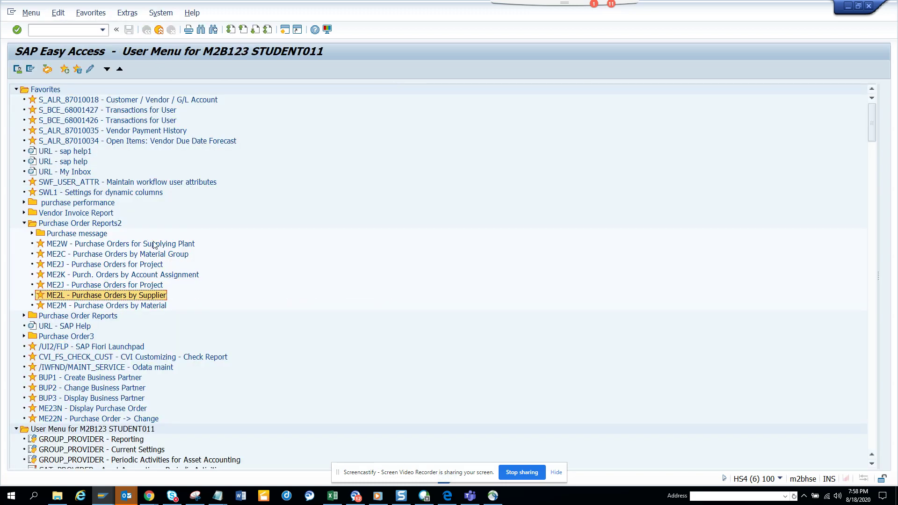
double_click(118, 306)
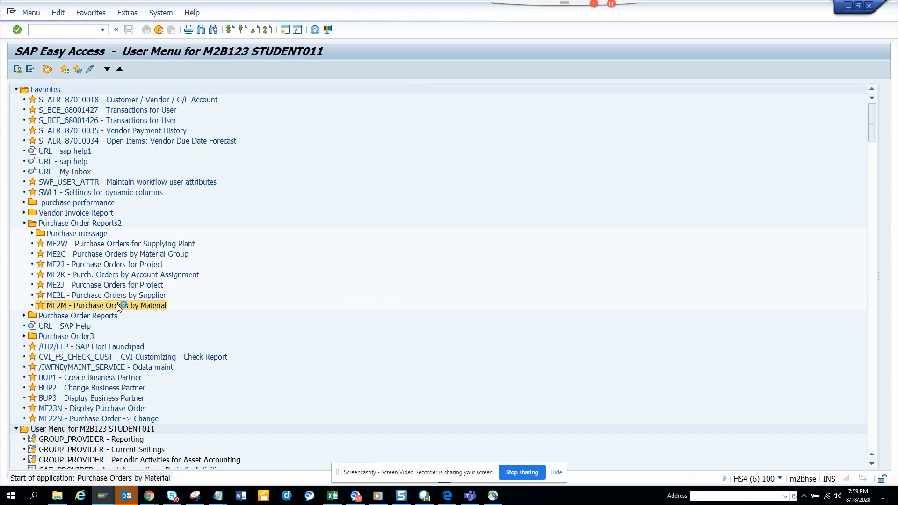
left_click(17, 68)
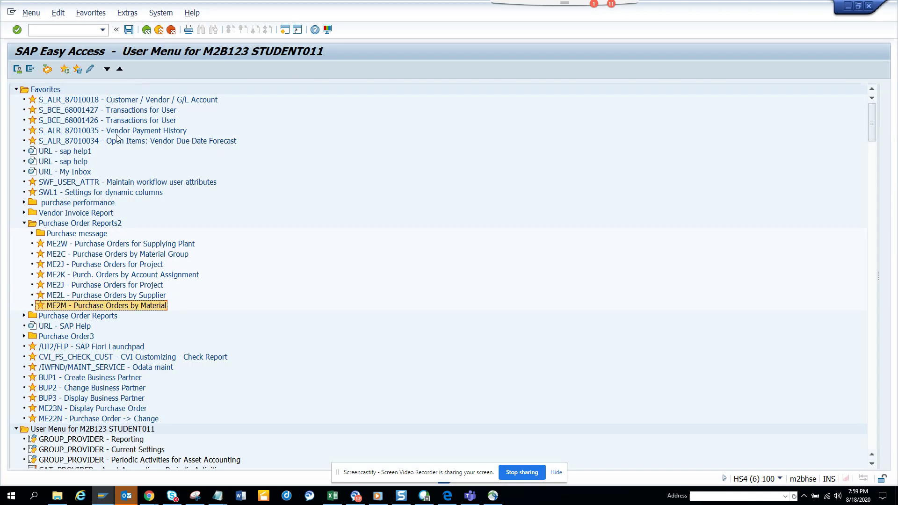
left_click(24, 316)
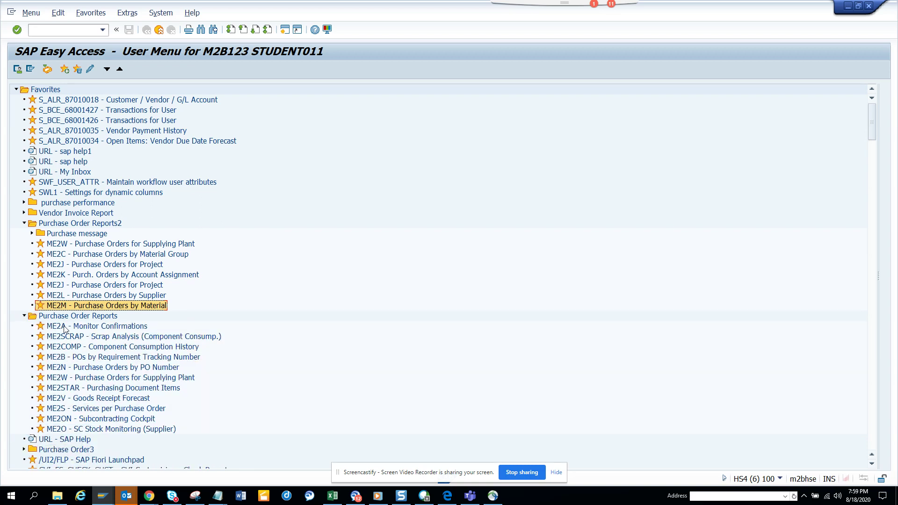
Run ME2B to the FILL_OUTTAB breakpoint and inspect CH_OUTTAB's 51 rows in Locals
double_click(100, 357)
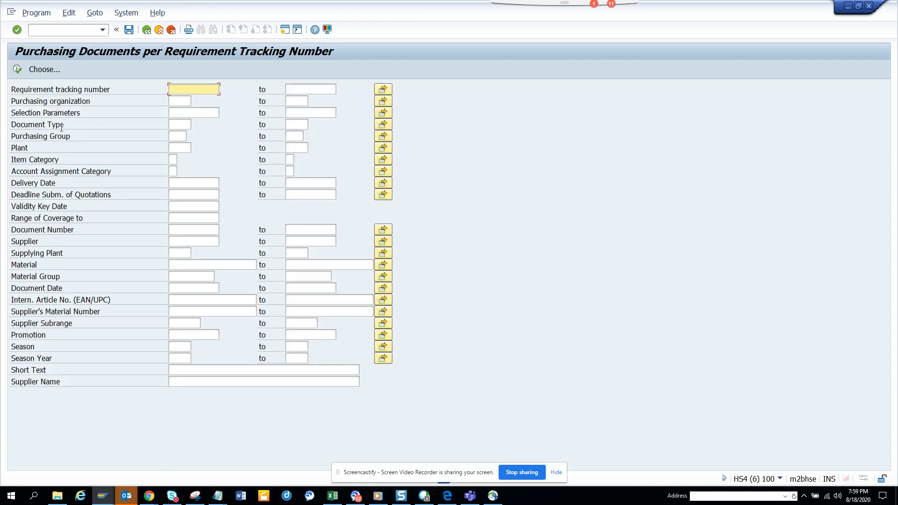
left_click(18, 70)
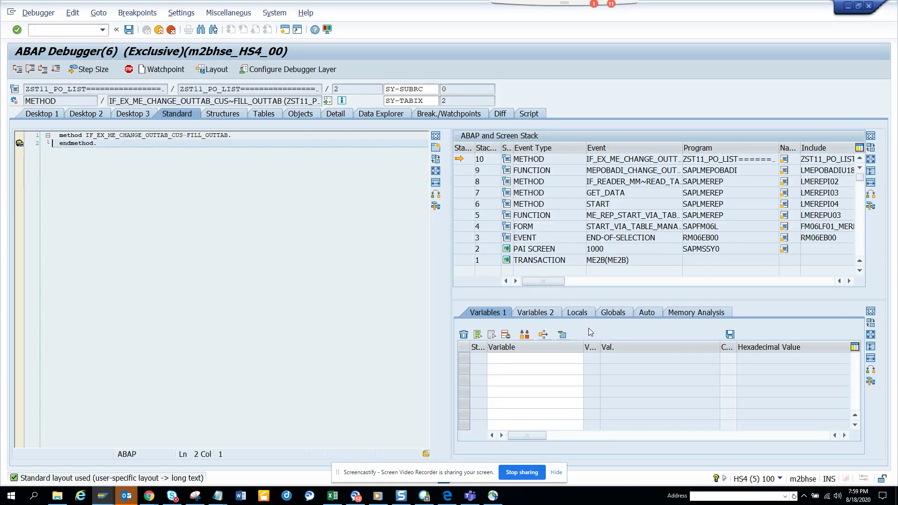
left_click(585, 314)
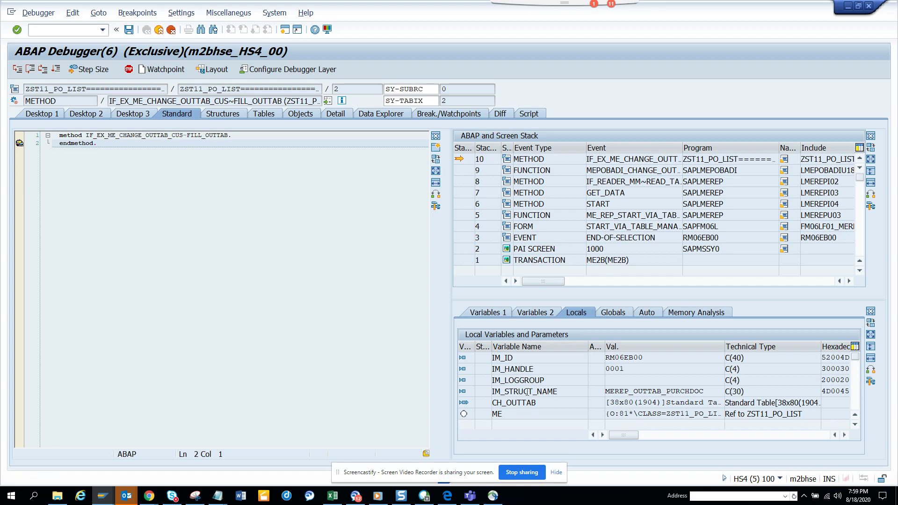
double_click(518, 403)
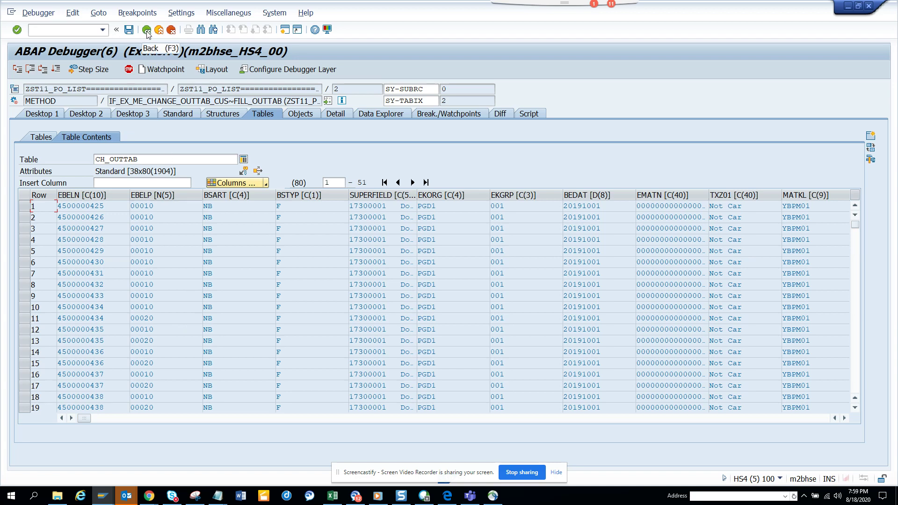
Continue so ME2B lists its purchasing documents, then return to SAP Easy Access
left_click(45, 15)
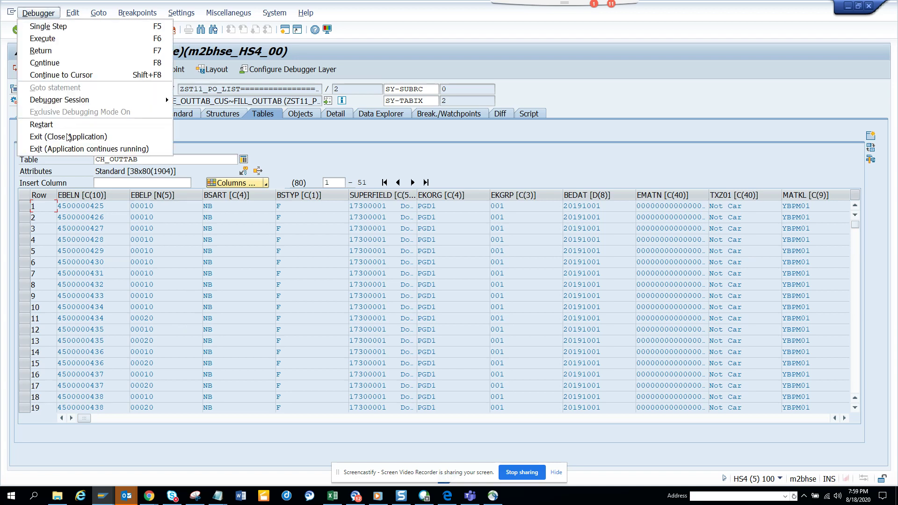
left_click(286, 128)
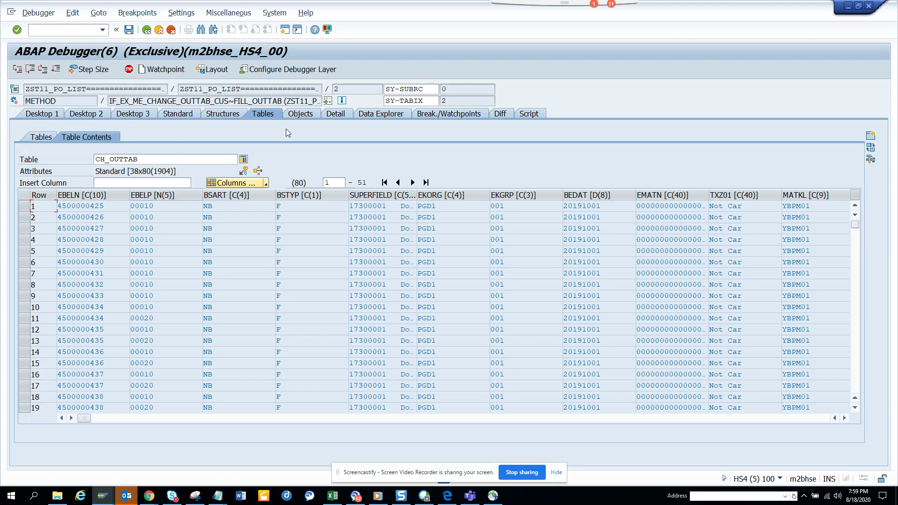
left_click(55, 68)
left_click(146, 31)
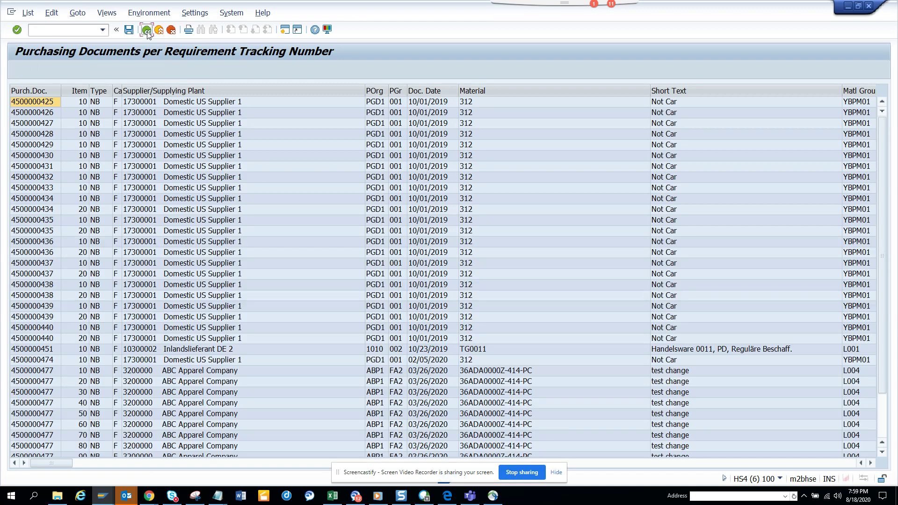
left_click(147, 31)
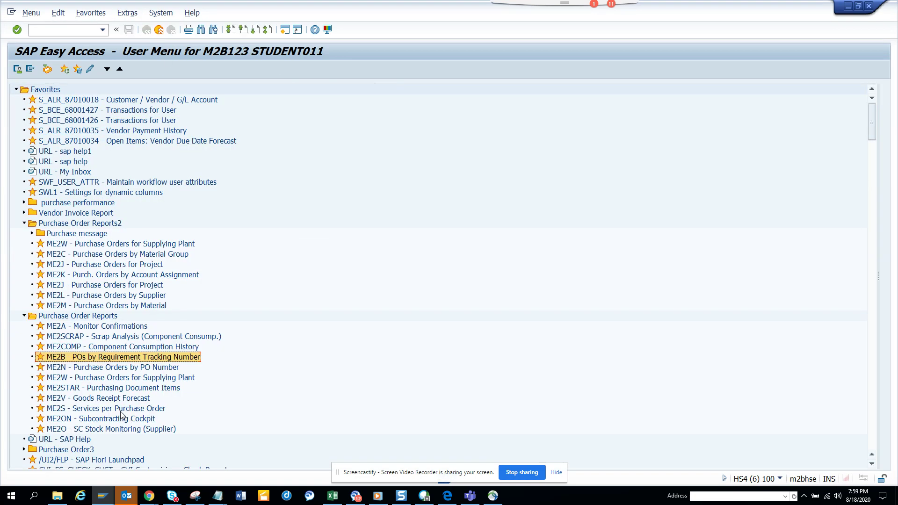
Run ME2V to the FILL_OUTTAB breakpoint, check Locals, then Debugger > Restart to its selection screen
double_click(126, 399)
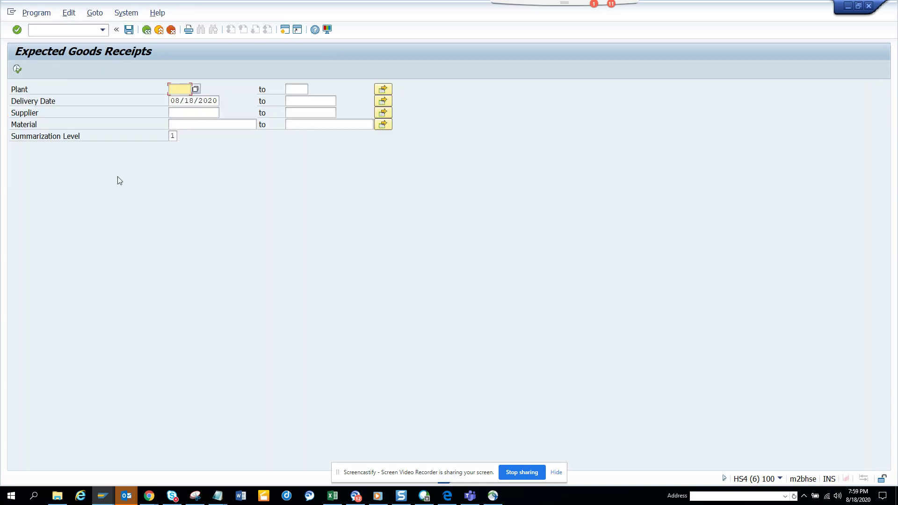
left_click(17, 71)
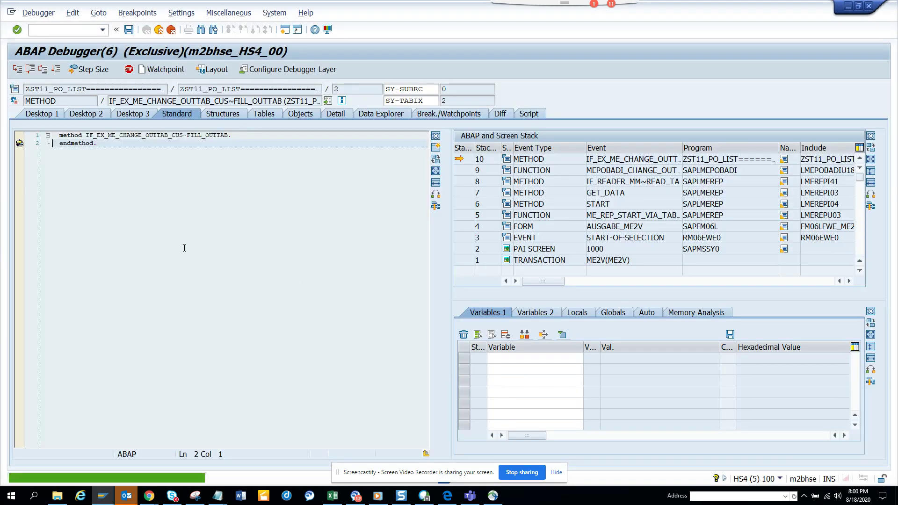
left_click(585, 314)
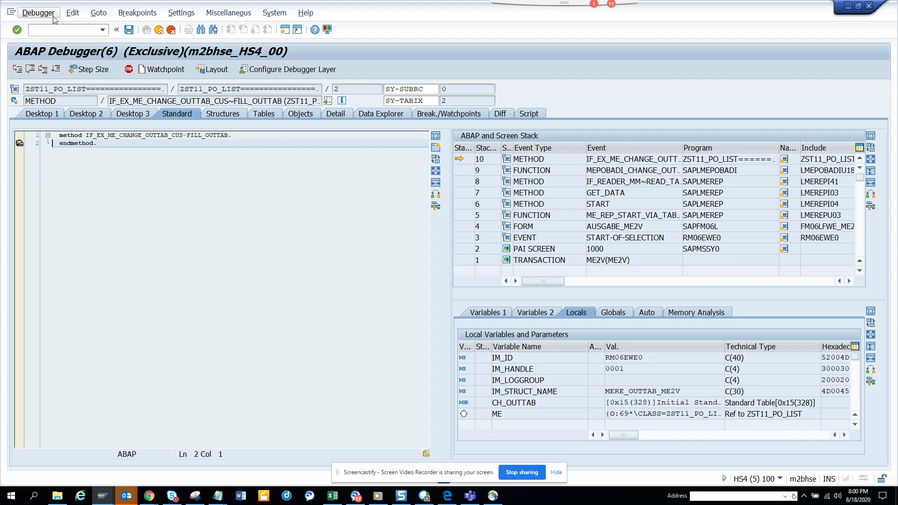
left_click(39, 13)
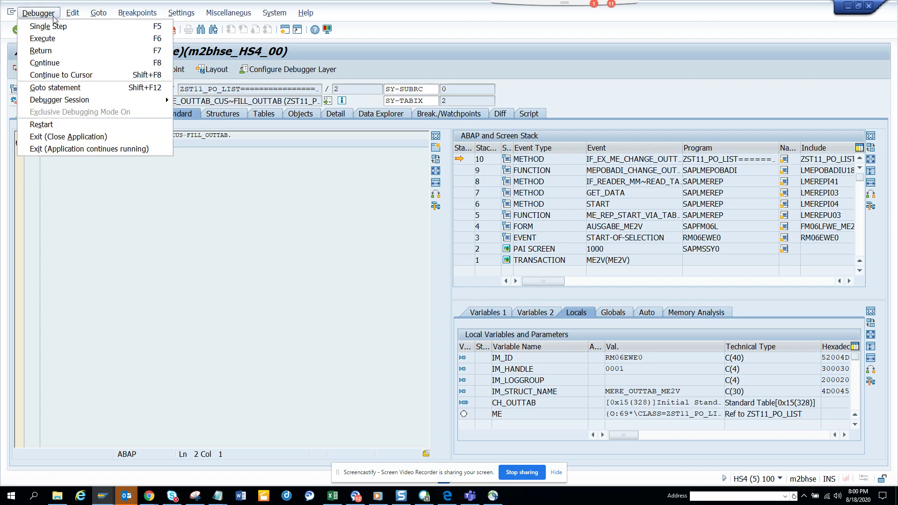
left_click(68, 137)
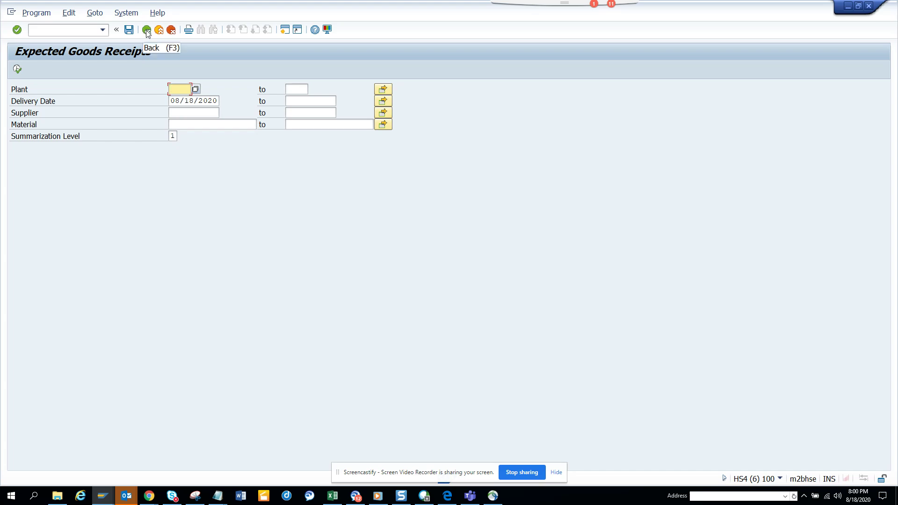
Switch to the Class Builder session and go back to the BAdI Builder start screen with ME_CHANGE_OUTTAB_CUS selected
key("alt+Tab")
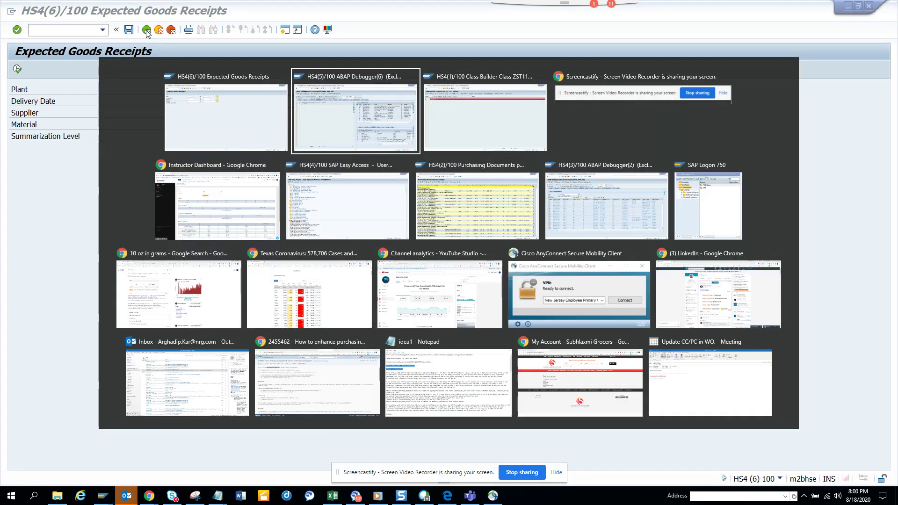
key("alt+Tab")
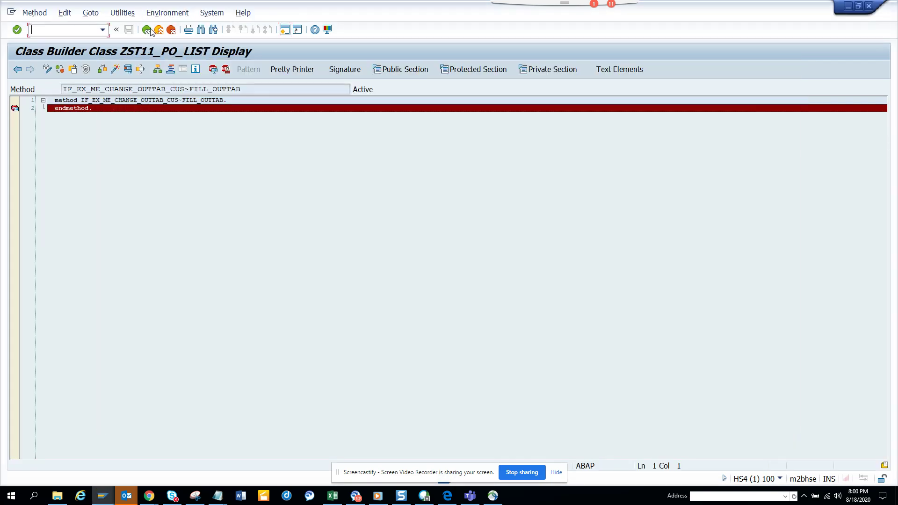
left_click(147, 31)
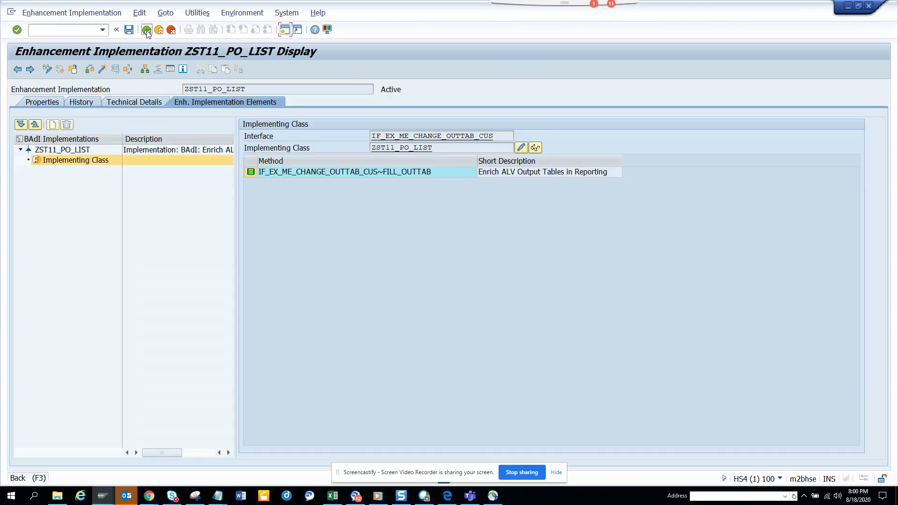
left_click(147, 30)
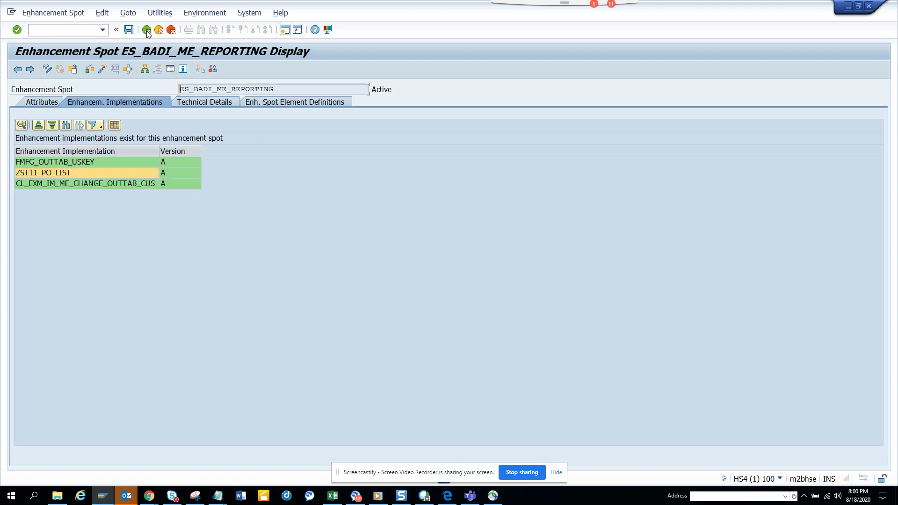
left_click(147, 31)
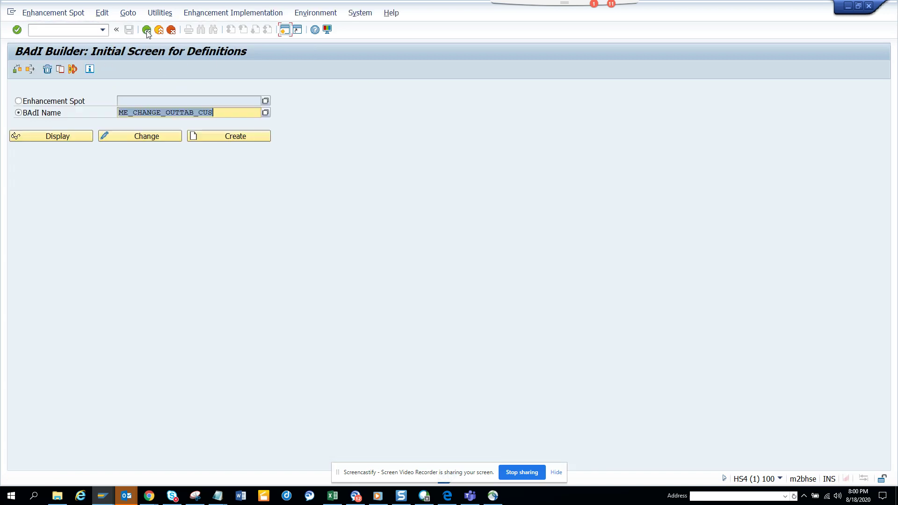
left_click_drag(226, 113, 116, 114)
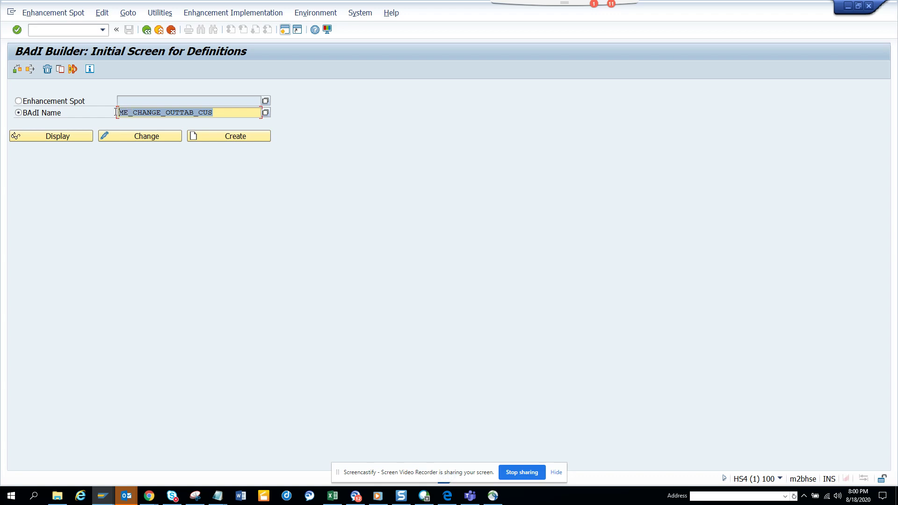